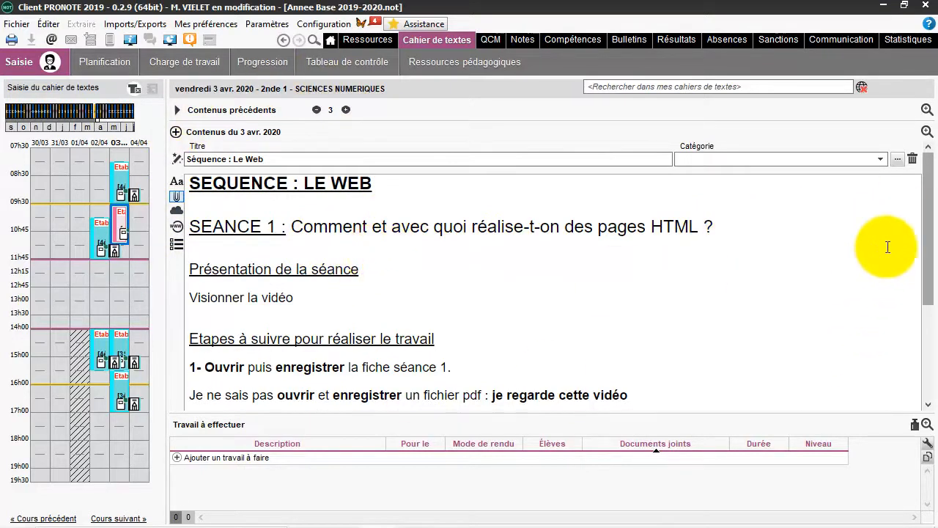
- Open the lesson's attached index.txt, save a copy under that name to the Bureau folder, and close it
drag(927, 197, 923, 373)
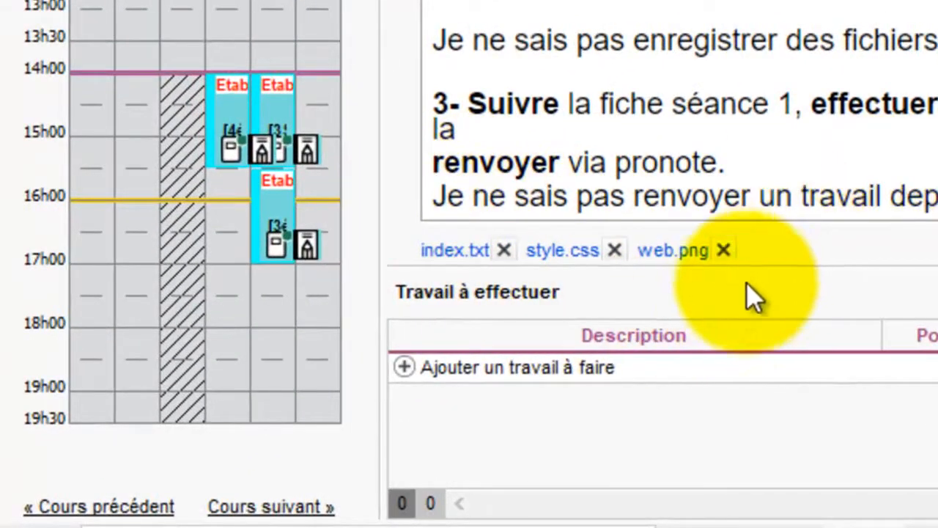
click(450, 260)
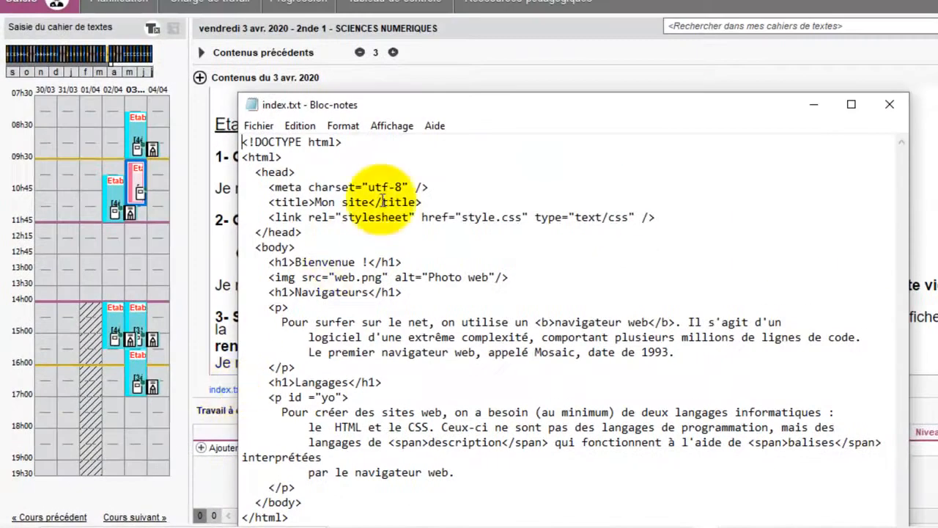
drag(550, 108, 510, 20)
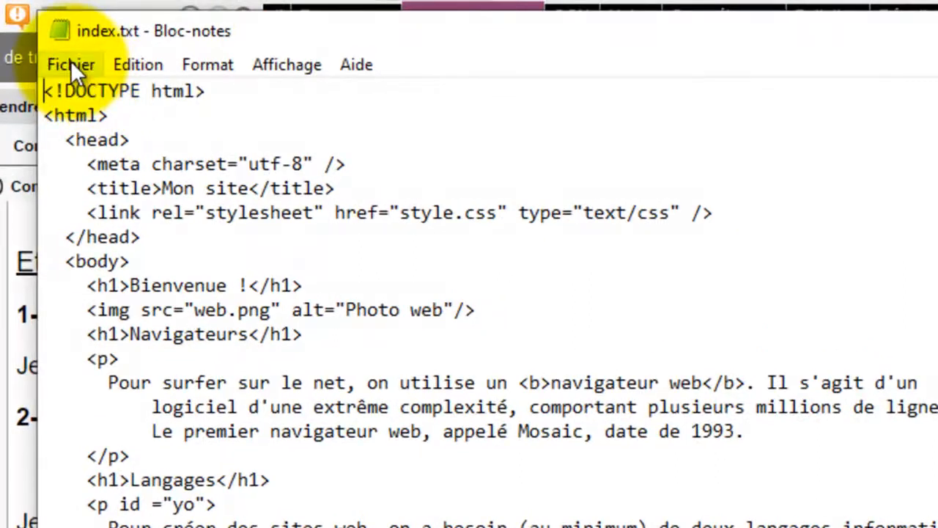
click(71, 63)
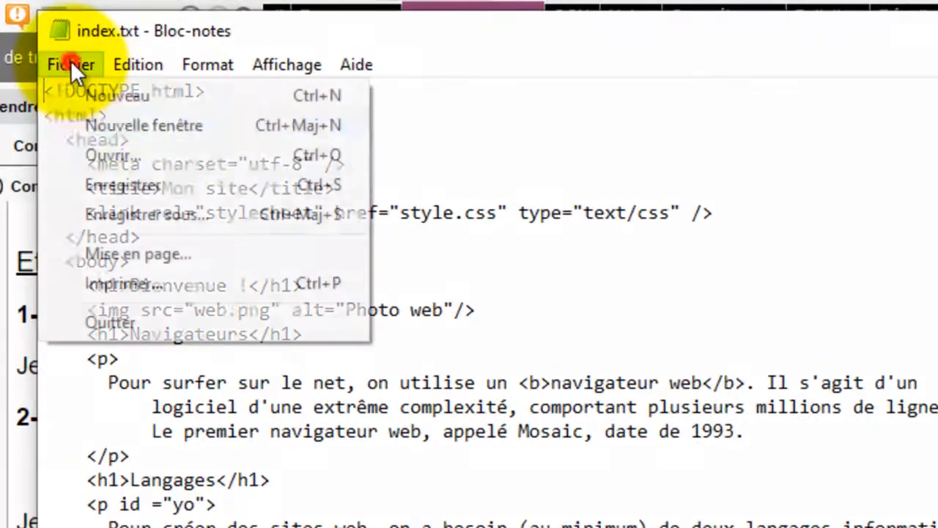
click(150, 212)
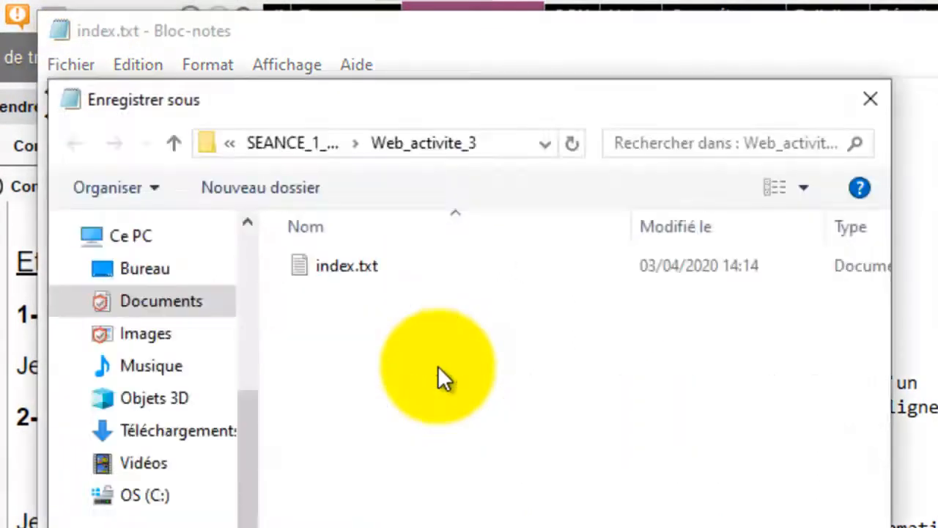
click(146, 269)
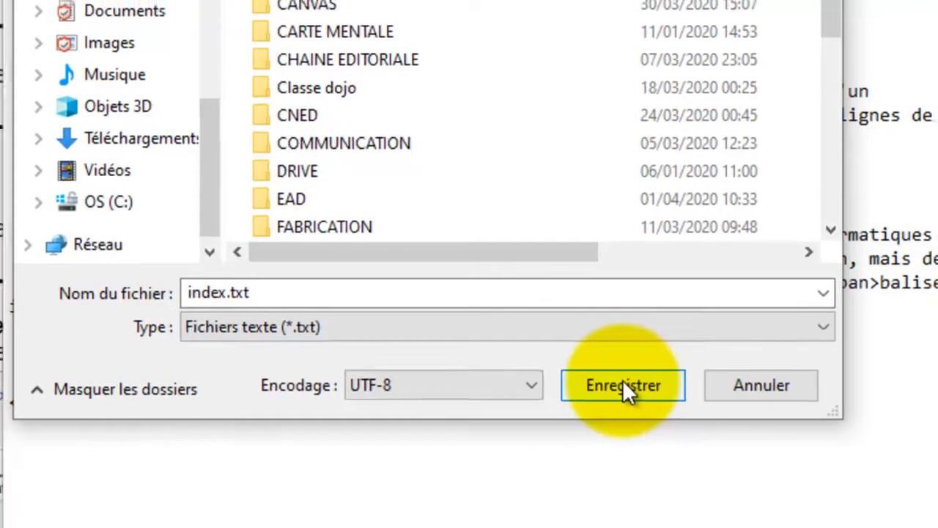
click(626, 384)
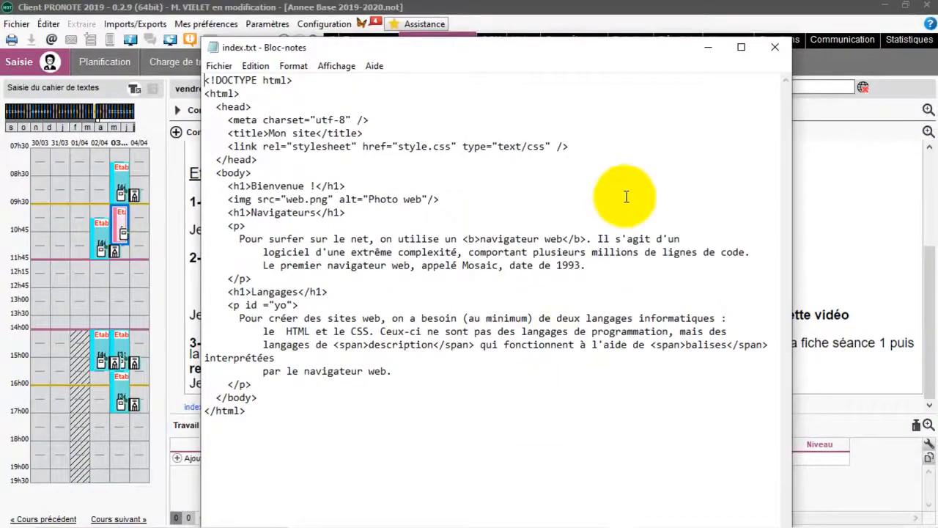
click(777, 50)
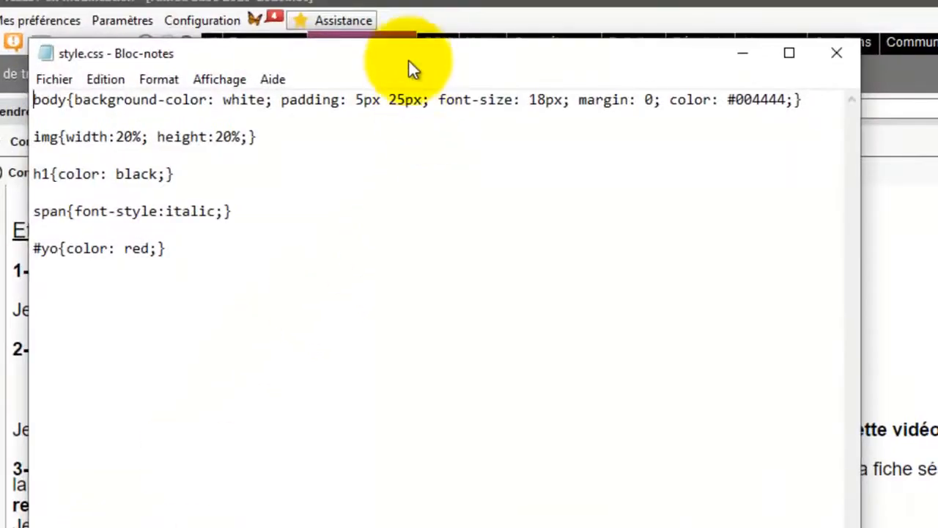
- Save a copy of the attached style.css to the Bureau folder under the same name and close the file
drag(412, 57, 438, 136)
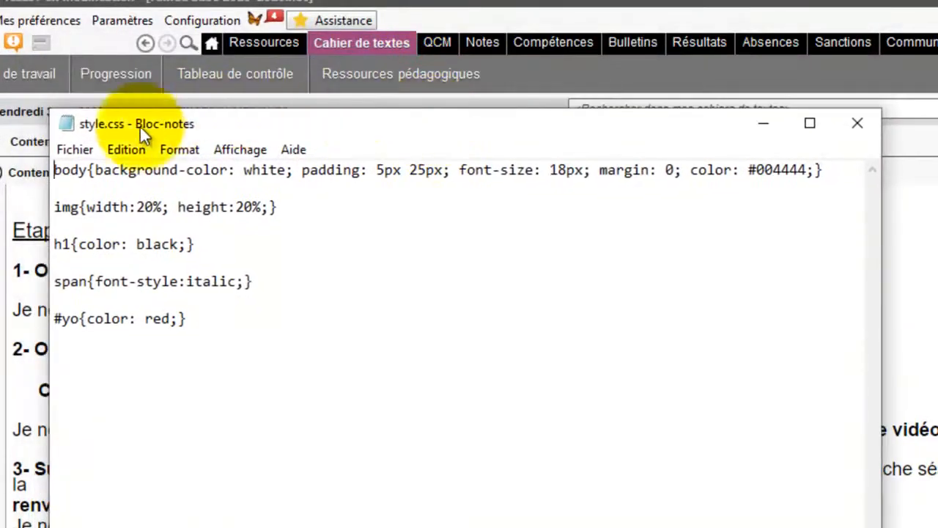
click(76, 149)
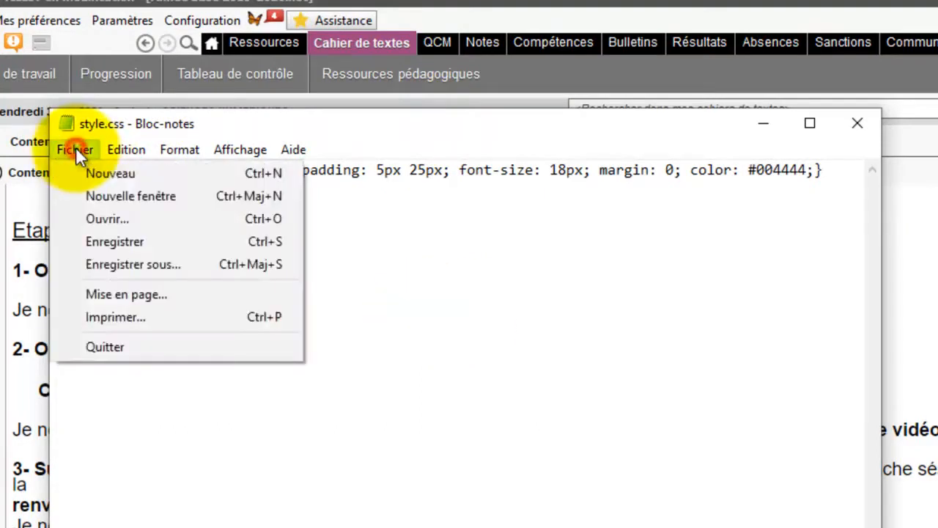
click(139, 266)
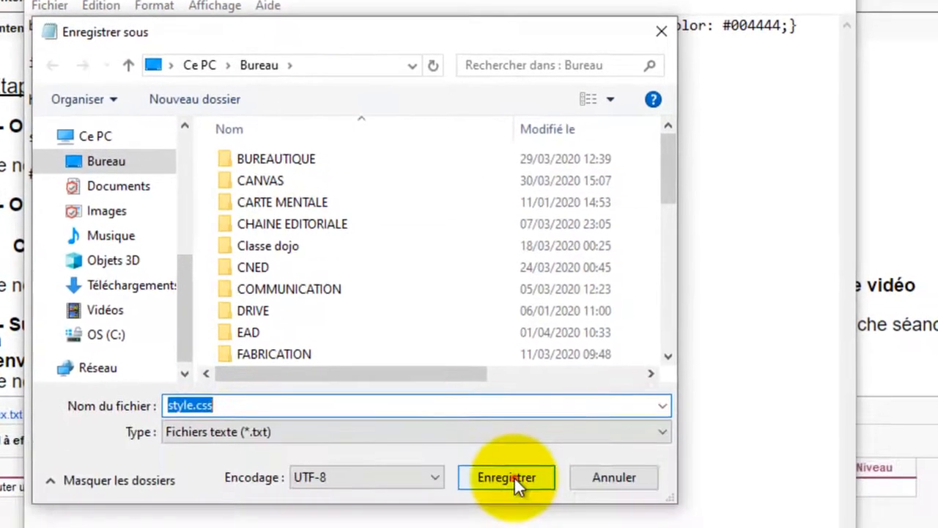
click(546, 527)
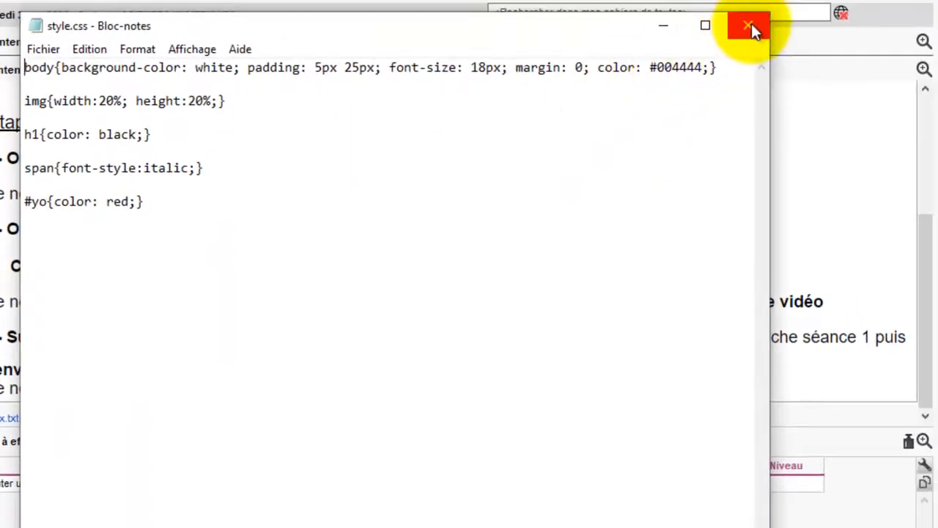
click(751, 26)
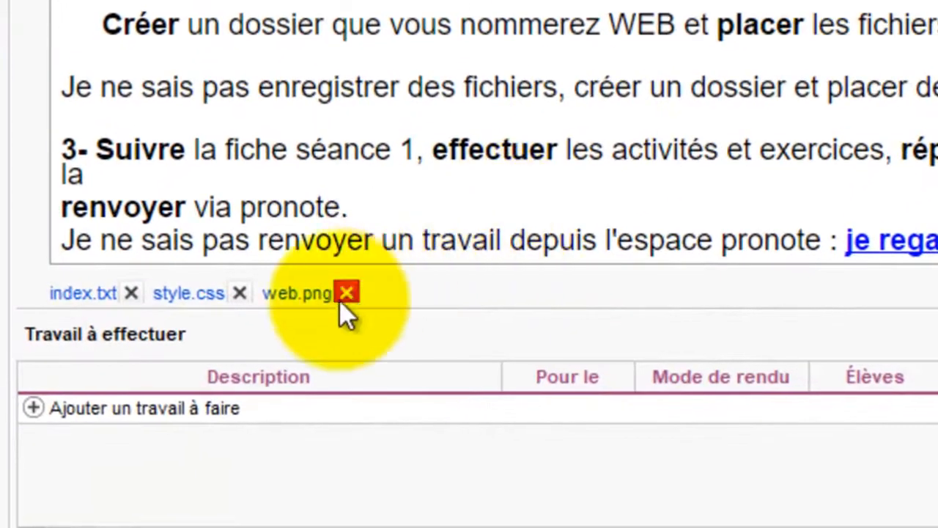
- Open the attached web.png image, save a copy as PNG to the Bureau folder, and close the viewer
click(288, 291)
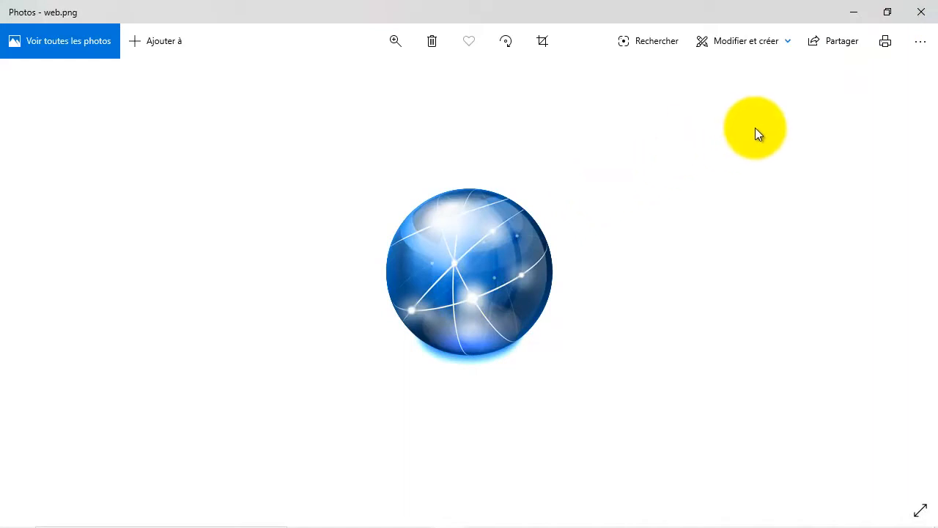
click(920, 44)
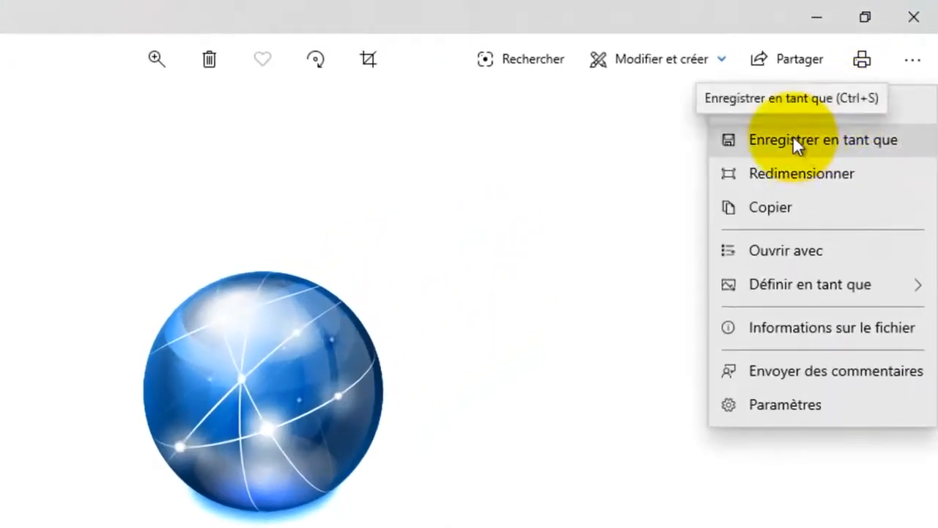
click(793, 138)
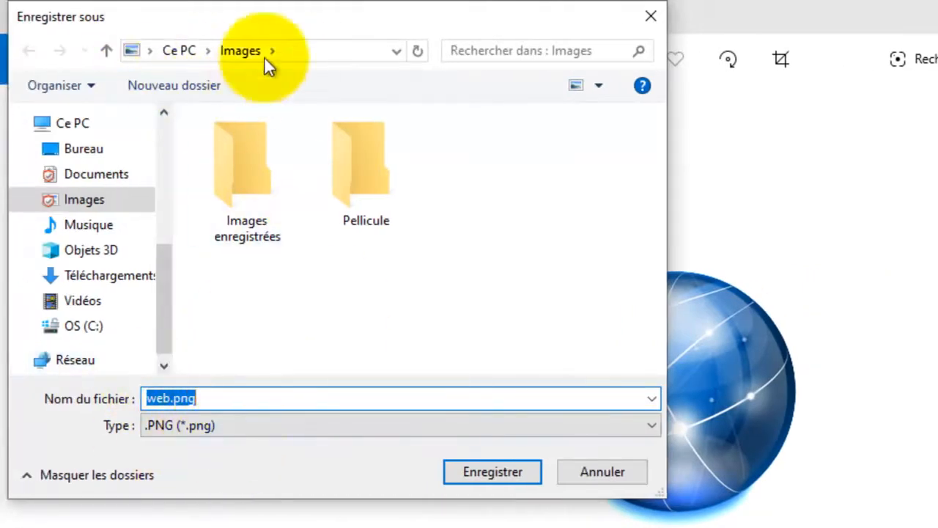
click(86, 152)
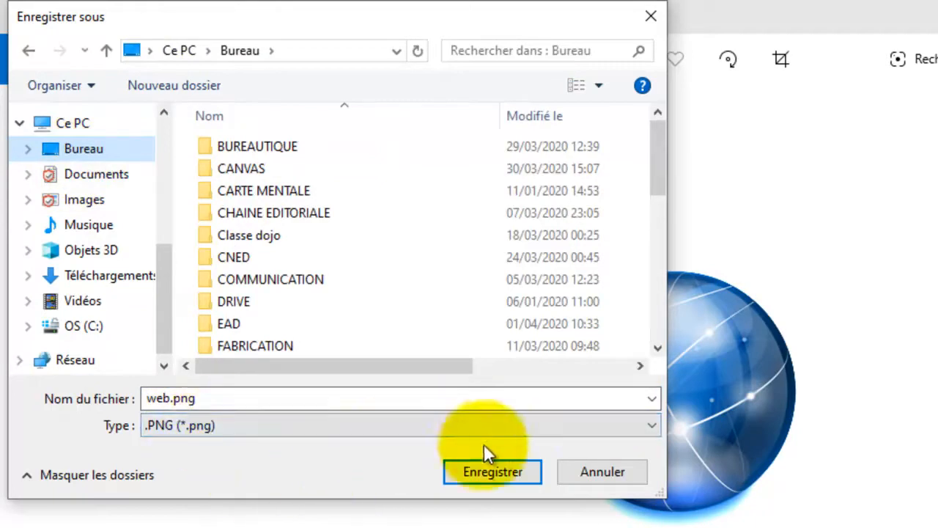
click(497, 470)
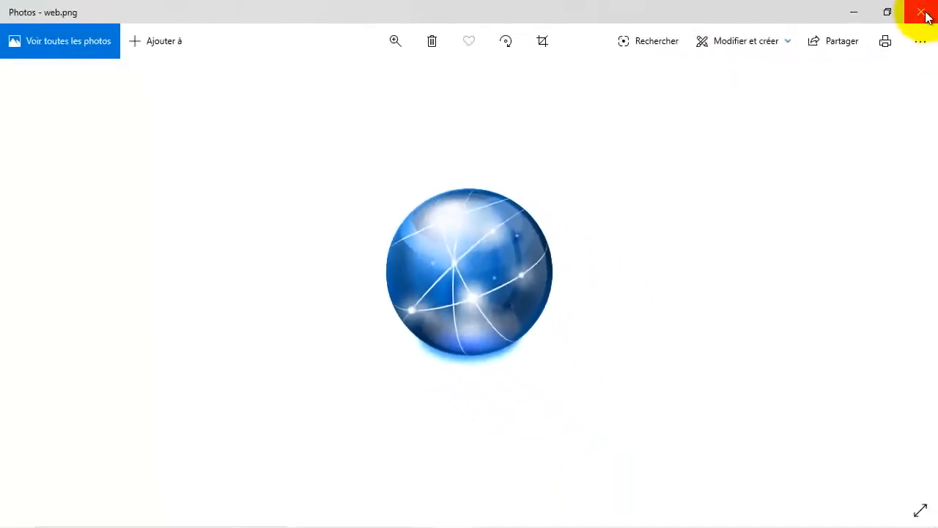
click(927, 12)
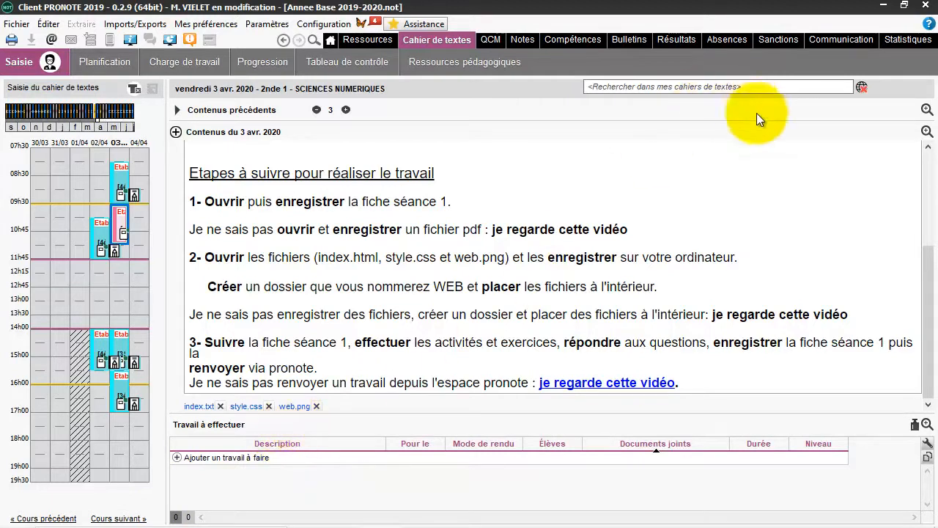
- Minimise the open windows and create a new folder named WEB on the desktop
click(886, 8)
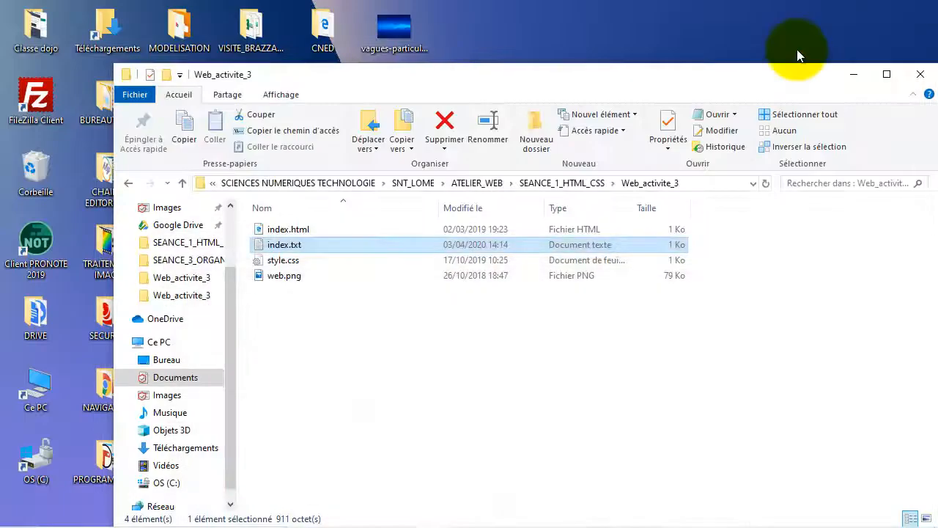
click(856, 75)
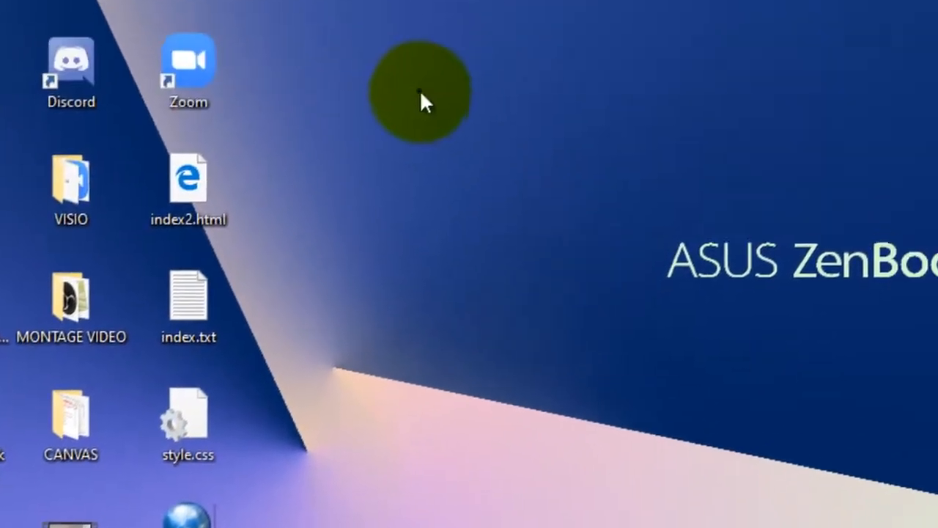
right_click(420, 93)
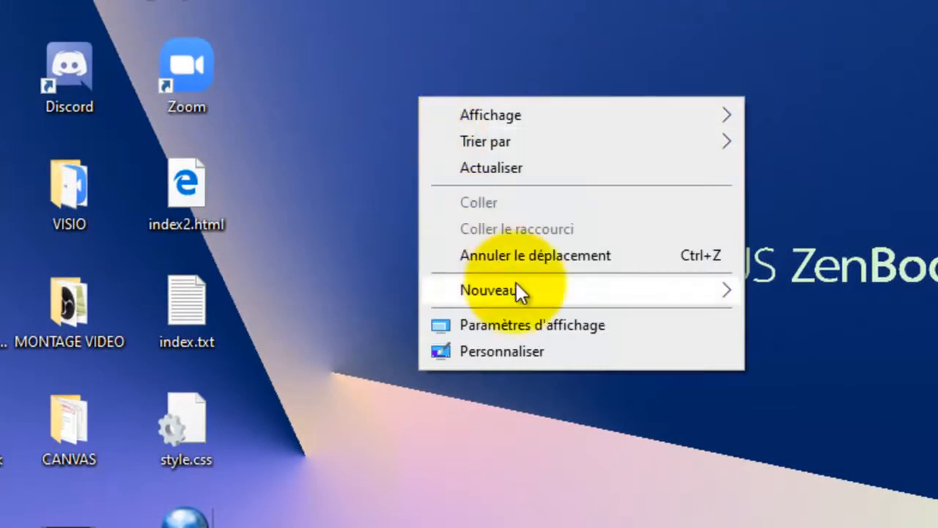
mouse_move(515, 282)
click(375, 296)
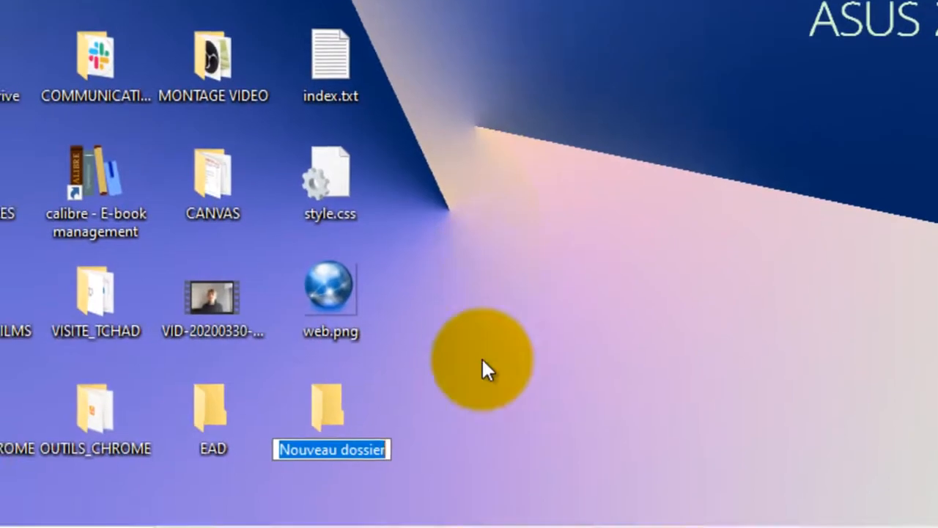
text(WEB)
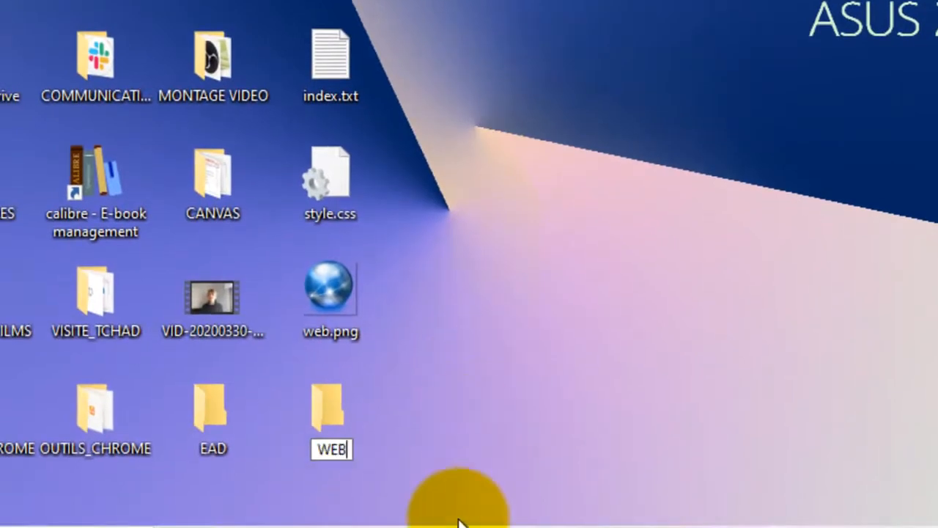
click(466, 422)
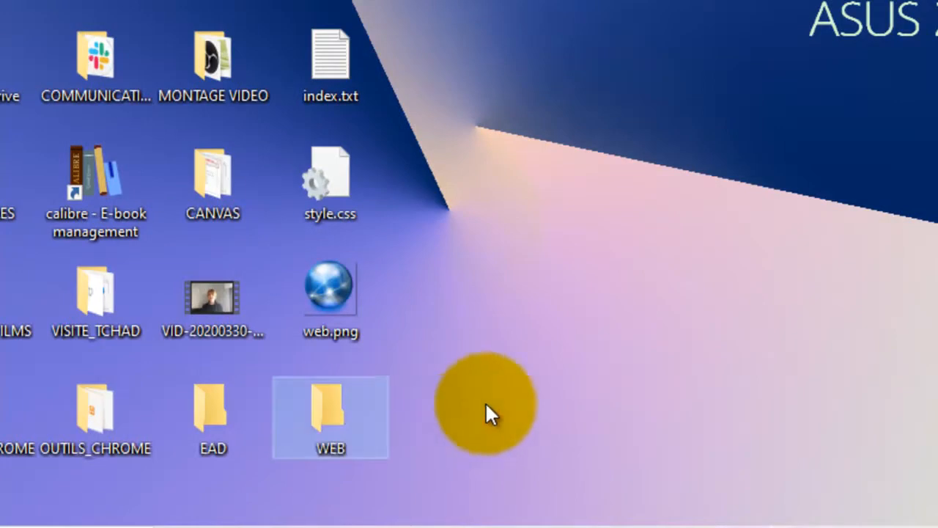
- Move web.png, style.css and index.txt from the desktop into the WEB folder
drag(317, 278, 319, 394)
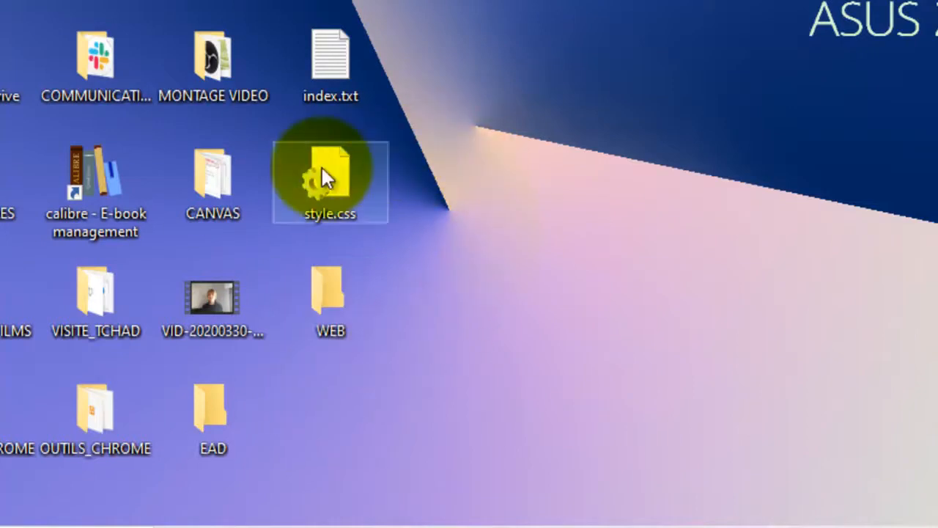
drag(322, 168, 328, 277)
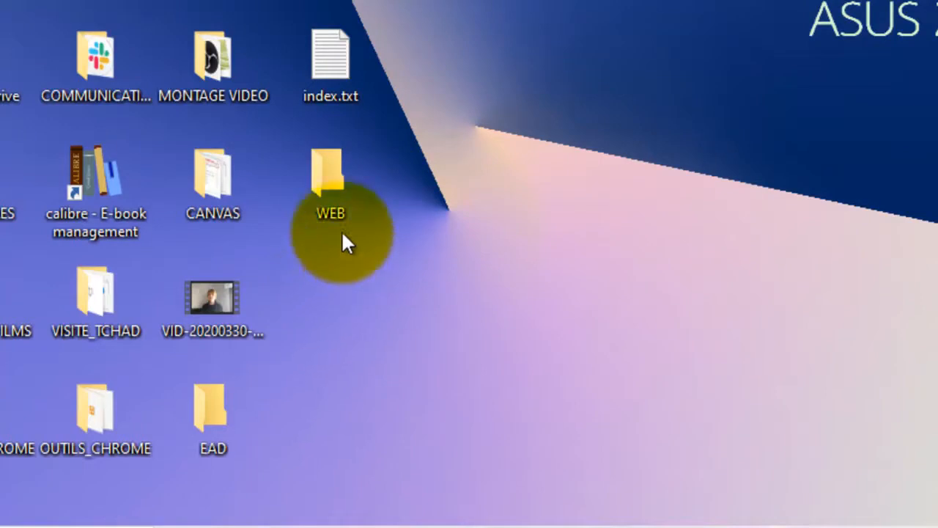
drag(328, 46, 331, 175)
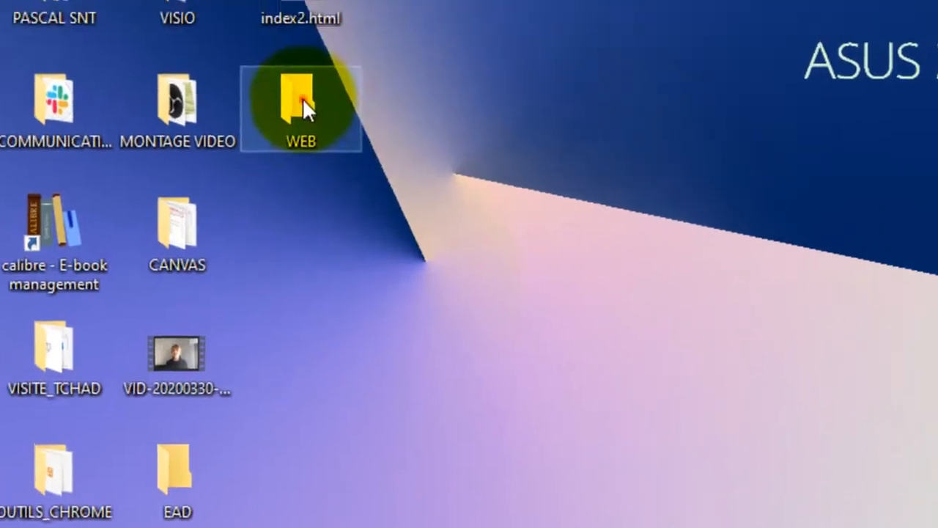
- Open the WEB folder and rename index.txt to index.html, accepting the extension change
double_click(303, 103)
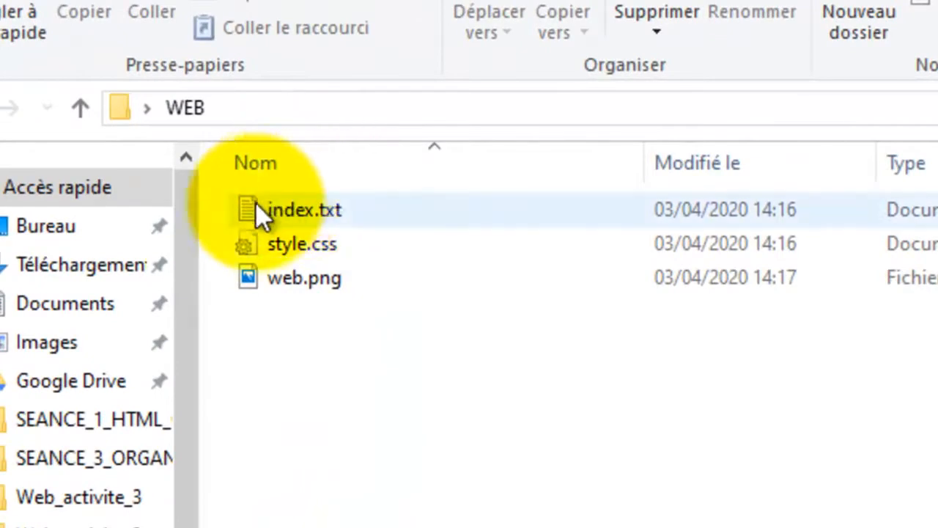
click(314, 206)
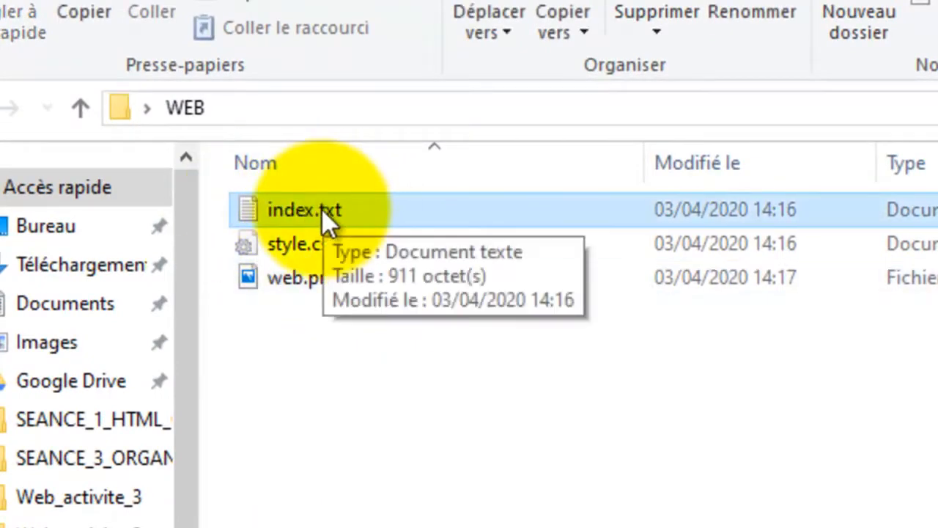
right_click(322, 211)
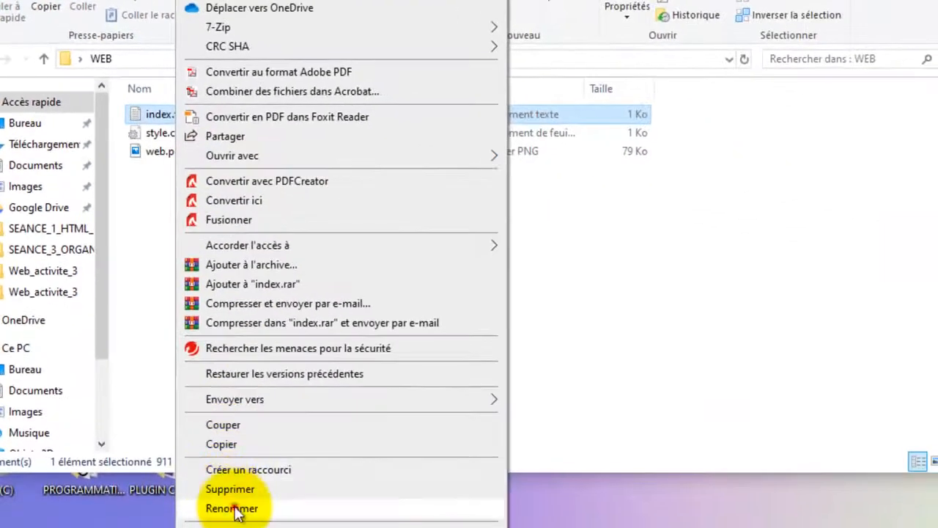
click(236, 509)
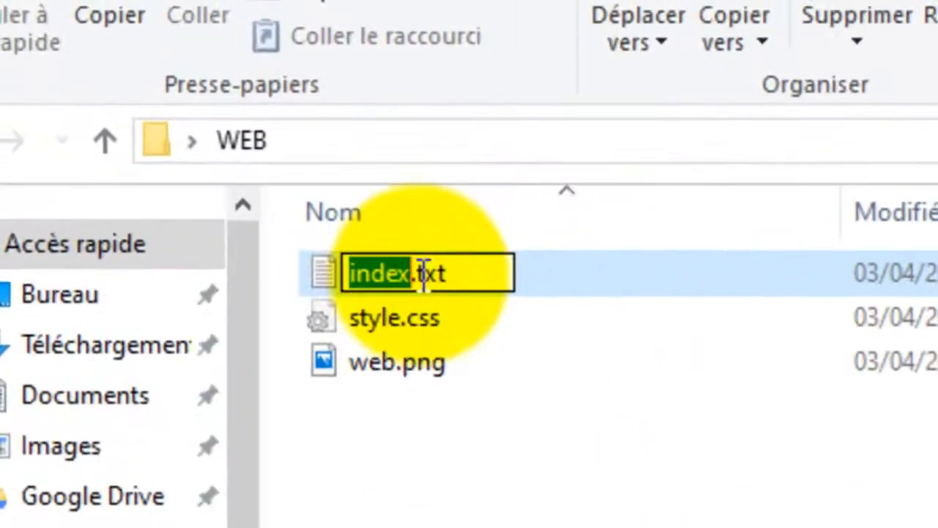
drag(424, 277, 440, 289)
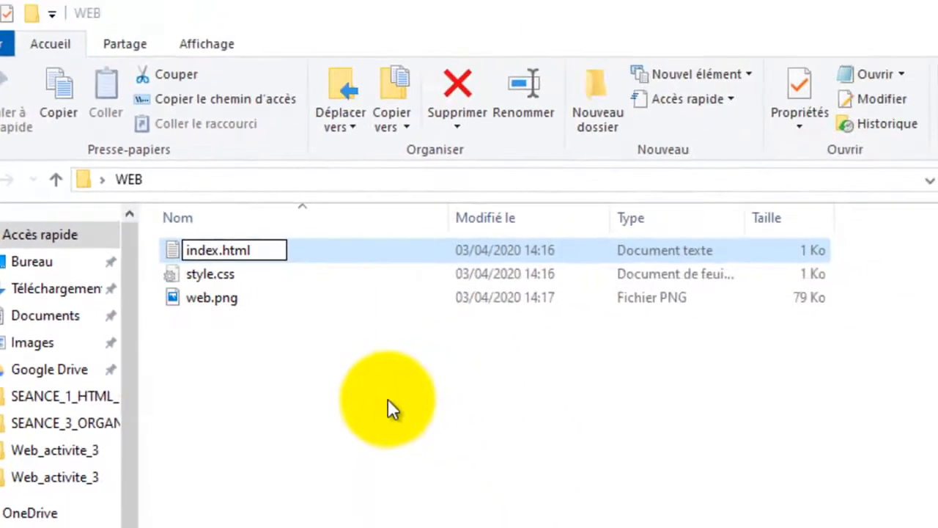
key(Return)
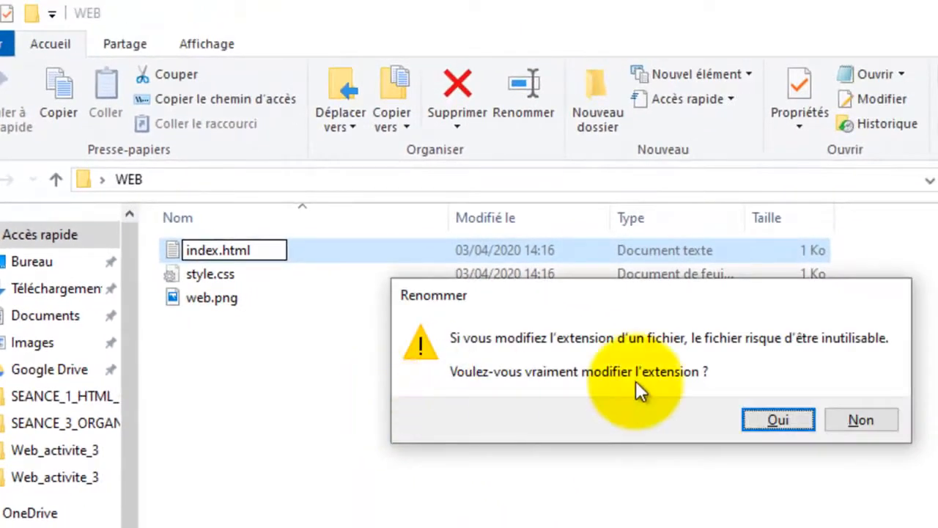
click(779, 415)
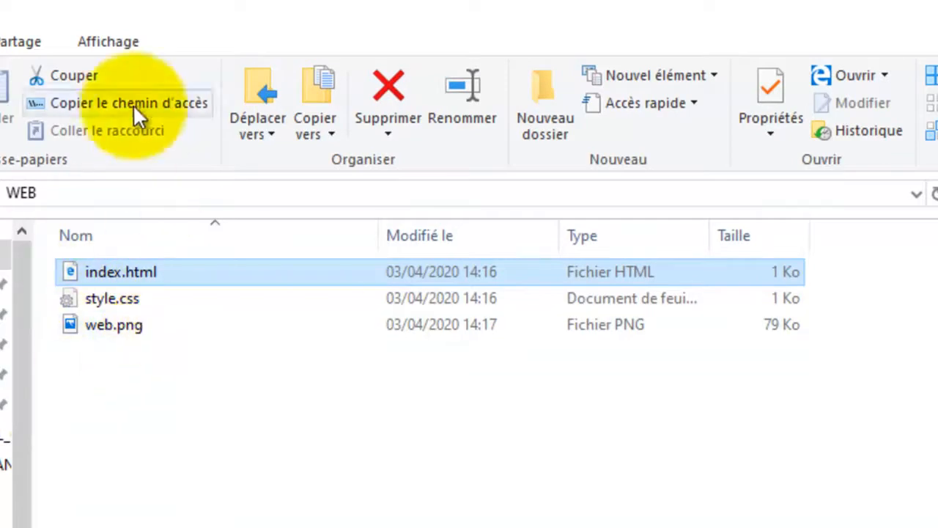
- Turn off the display of file name extensions in the WEB folder, and turn it back on
click(101, 45)
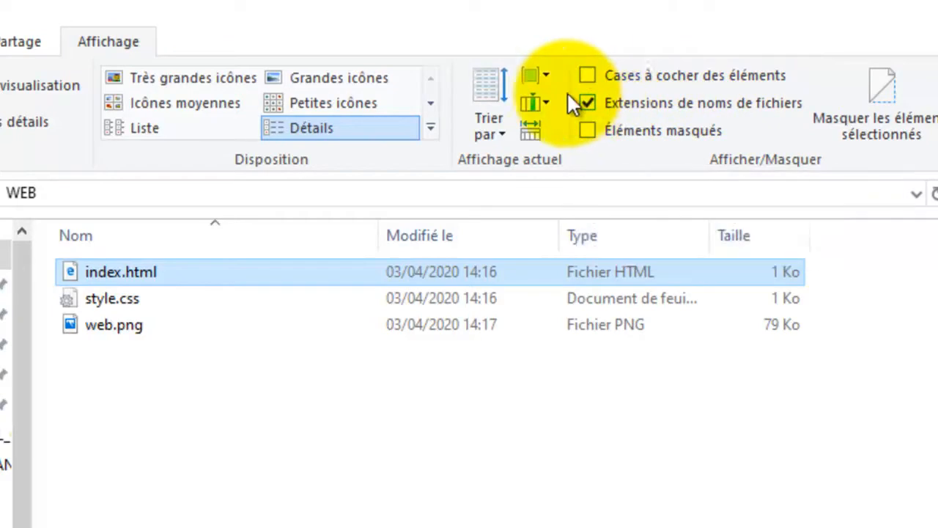
click(589, 102)
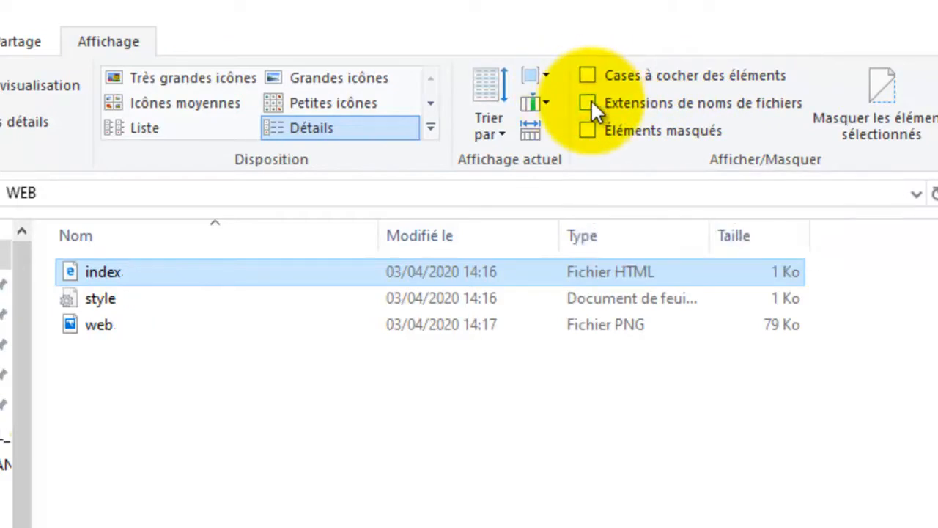
click(591, 101)
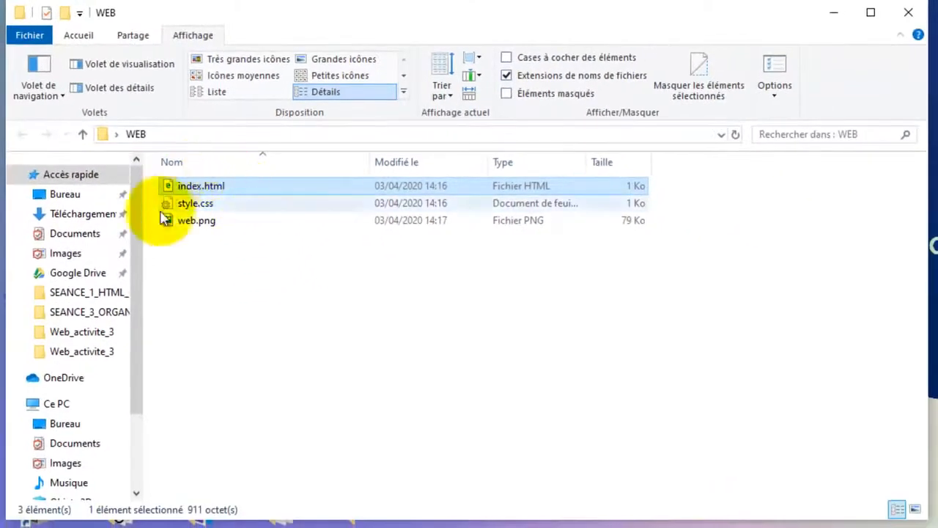
- Open index.html in the browser, look over the page, close its tab and minimise the browser
double_click(192, 188)
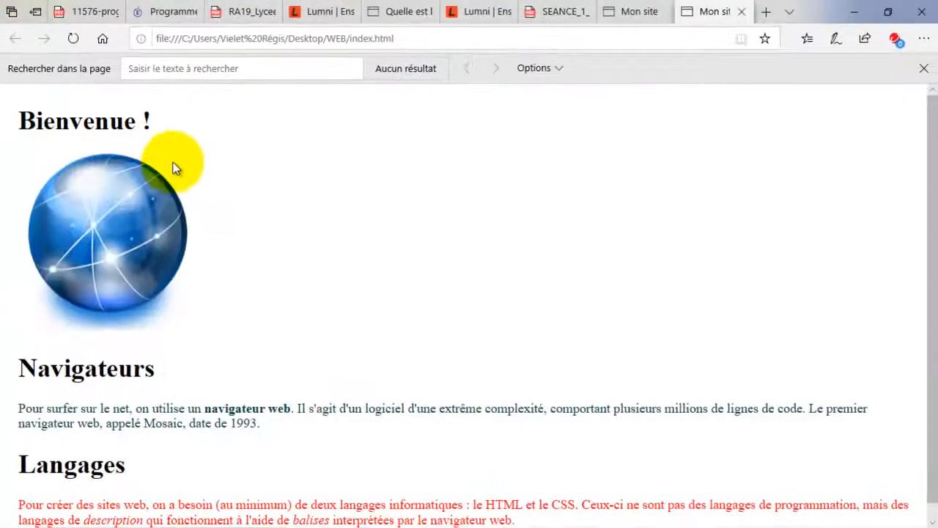
scroll(396, 245, down, 1)
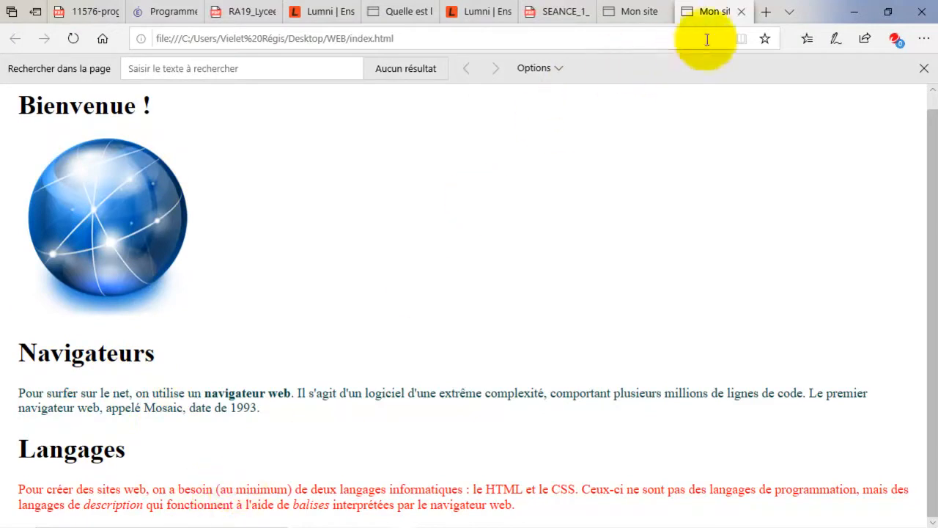
click(740, 12)
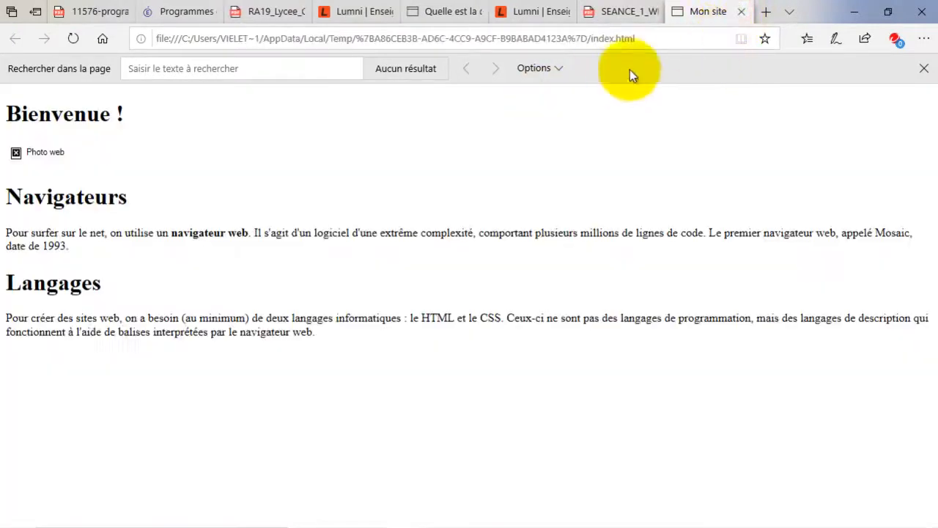
click(854, 9)
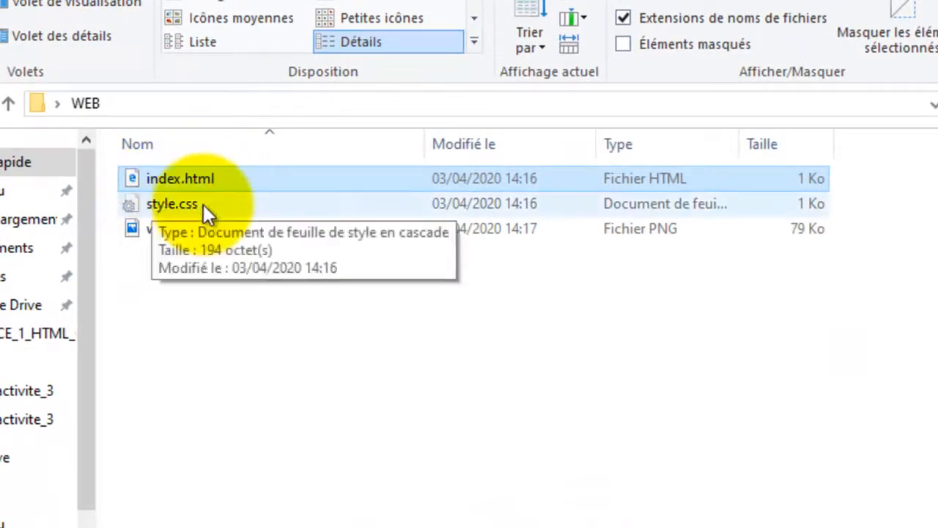
- Open style.css from the WEB folder in Bloc-notes to view its style rules
double_click(164, 205)
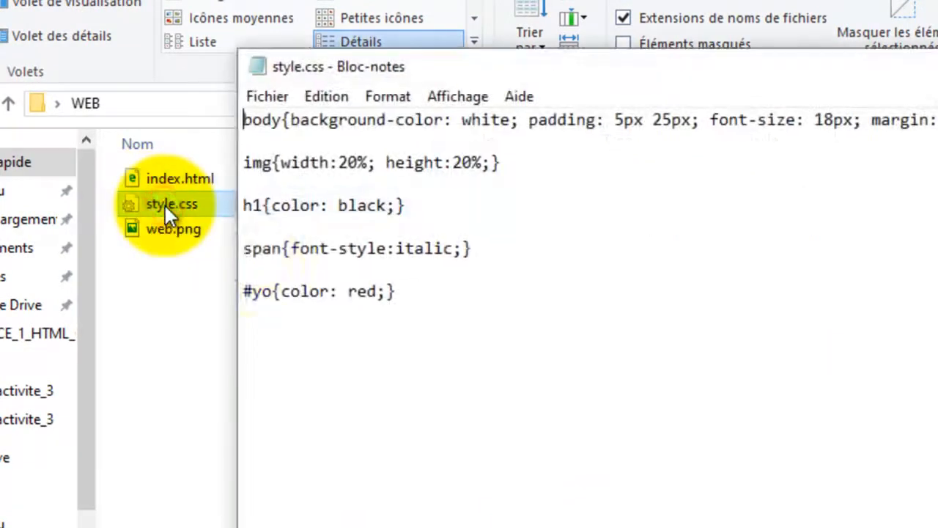